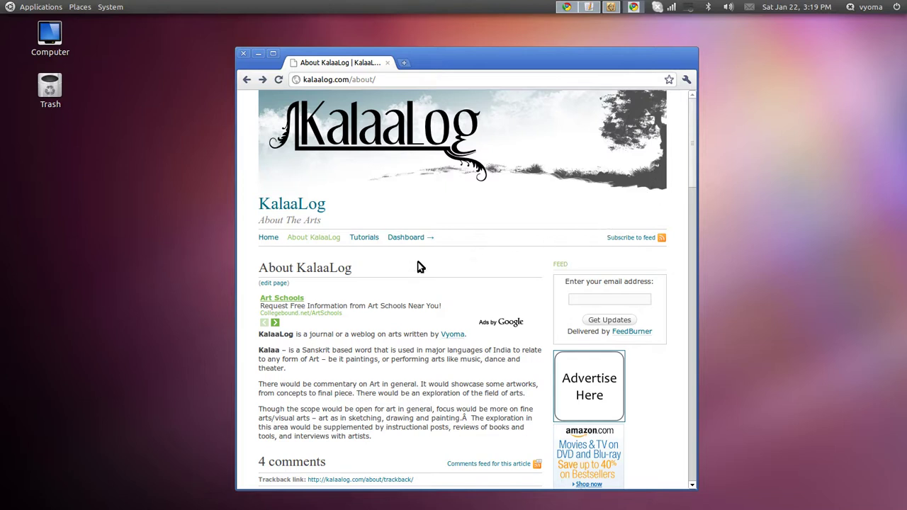
Step: Open the KalaaLog Tutorials page, scroll through its list, and switch to the blank Inkscape document
click(363, 238)
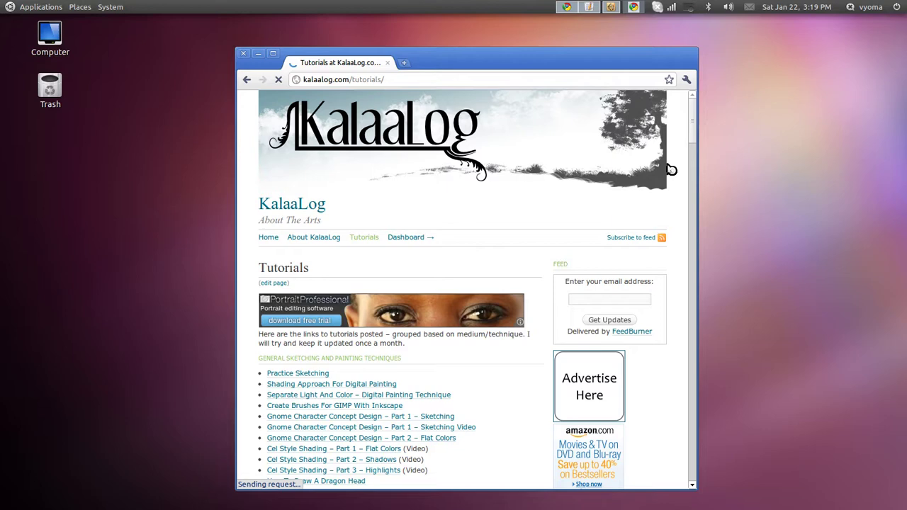
drag(697, 135, 698, 249)
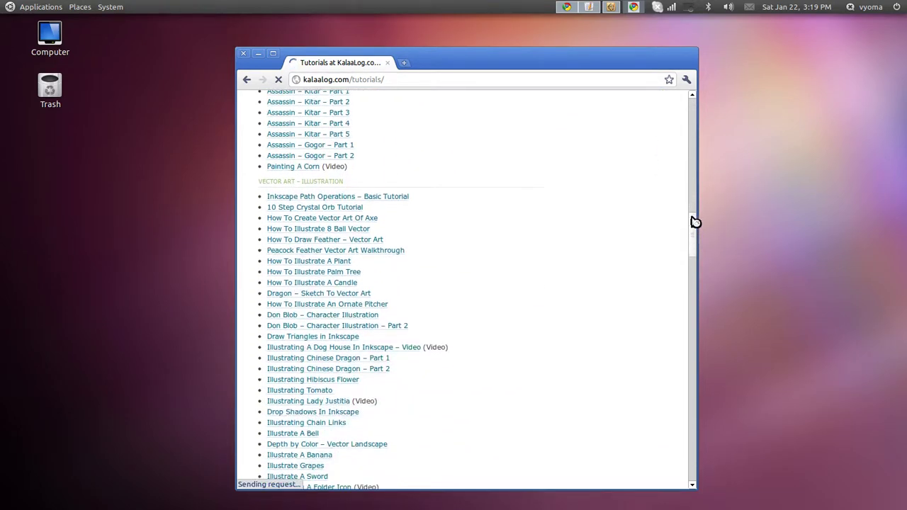
click(611, 8)
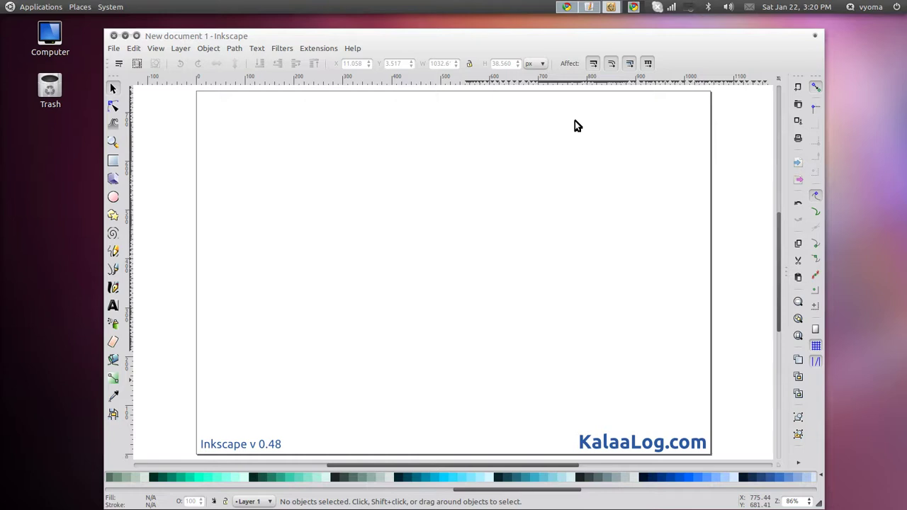
click(352, 48)
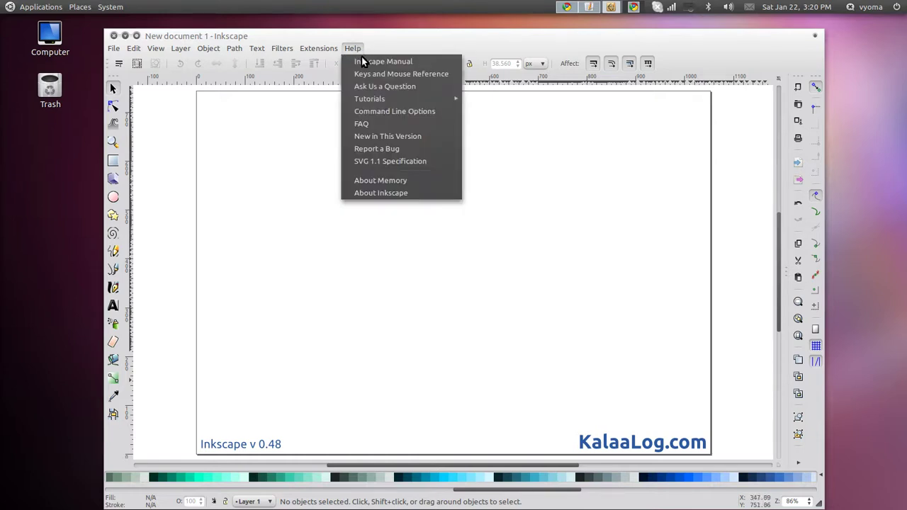
click(373, 193)
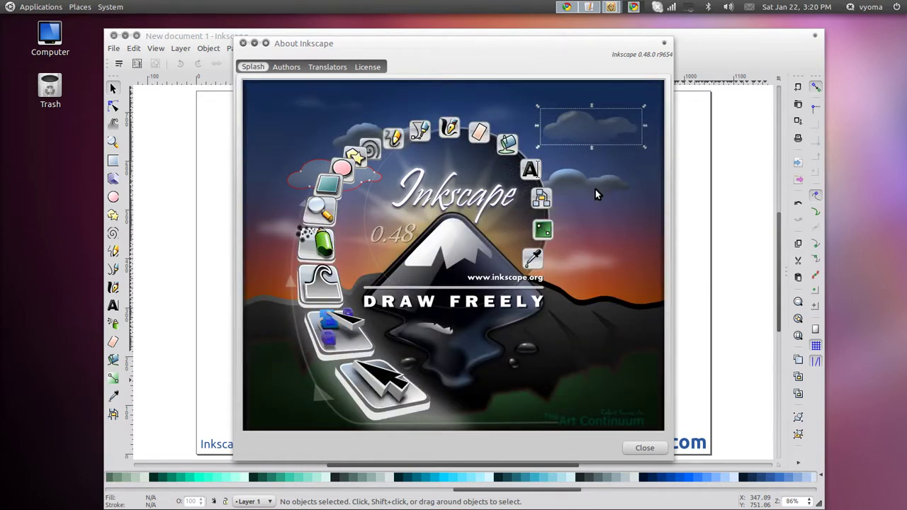
click(244, 44)
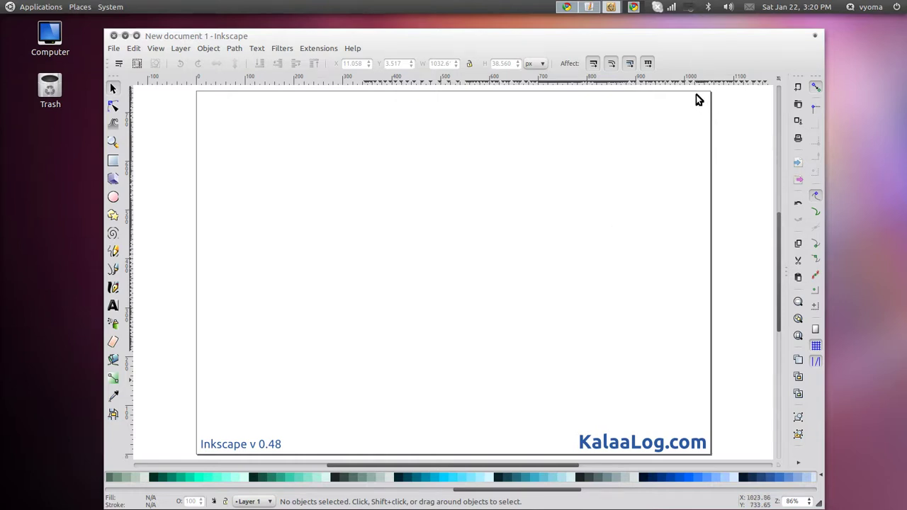
Step: Open Document Properties for the A4 landscape 1052.36 × 744.09 px page and move the dialog nearer the page
click(114, 49)
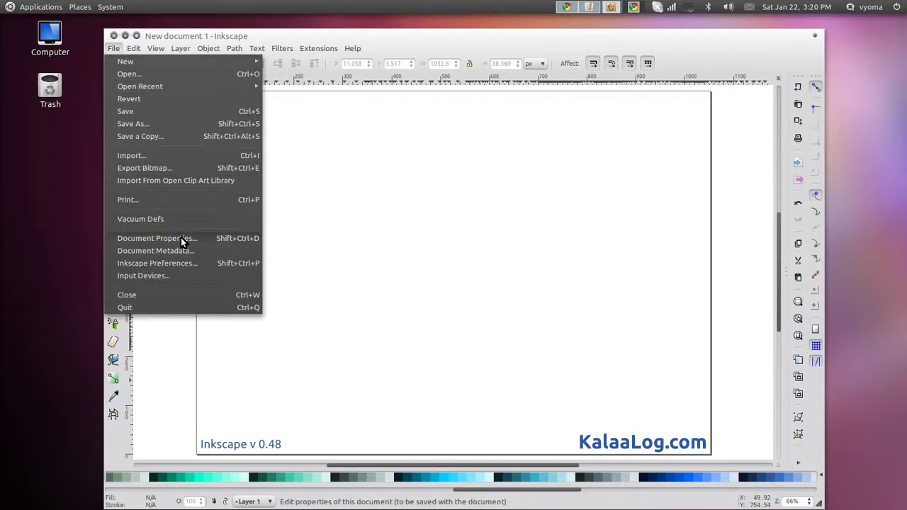
click(734, 386)
click(798, 461)
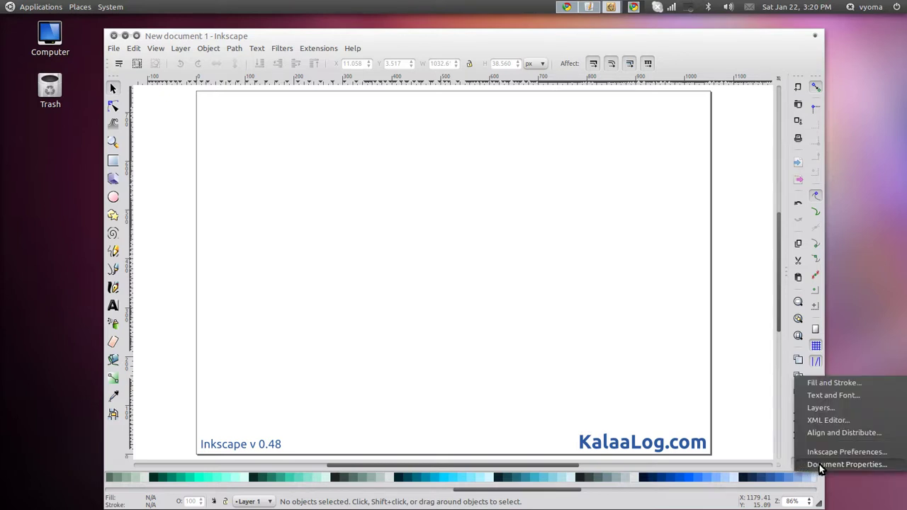
click(822, 465)
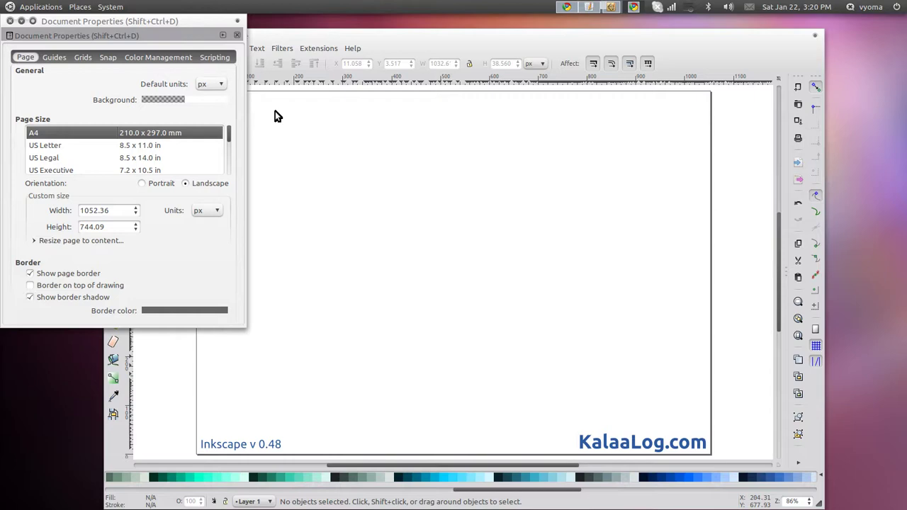
drag(191, 34, 496, 128)
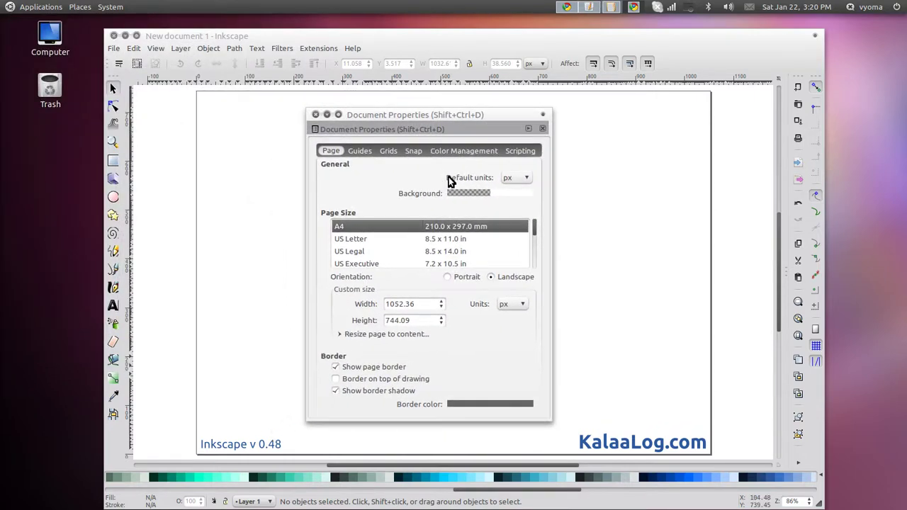
Step: Add a new axonometric grid with 30° angles and Spacing Y of 5 mm
click(388, 152)
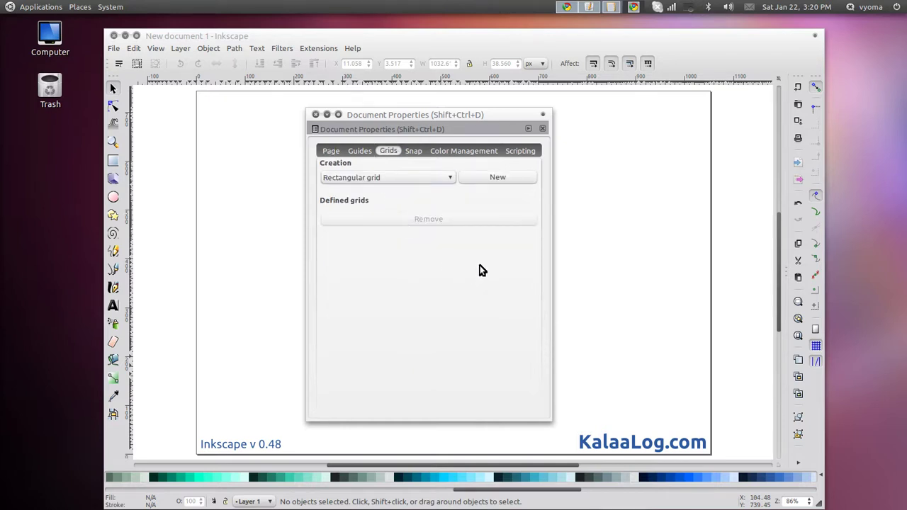
click(449, 180)
click(450, 191)
click(506, 179)
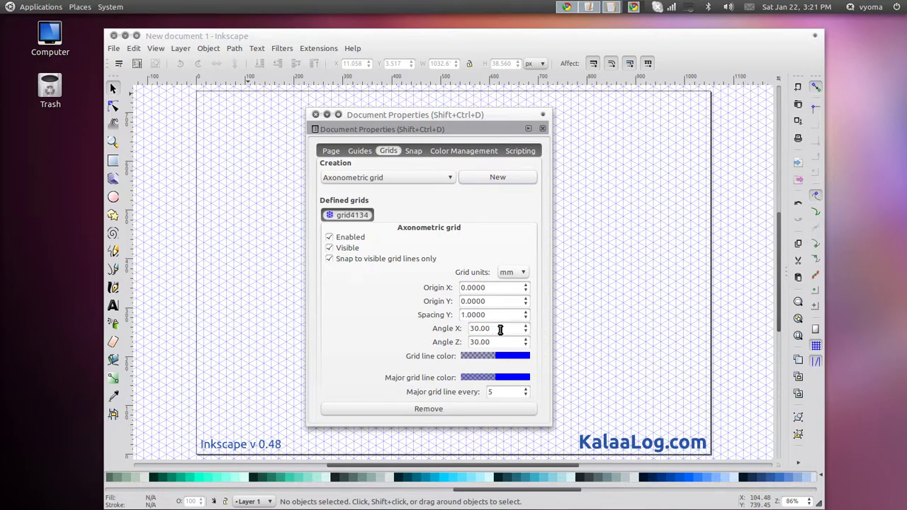
drag(498, 330, 468, 342)
triple_click(479, 314)
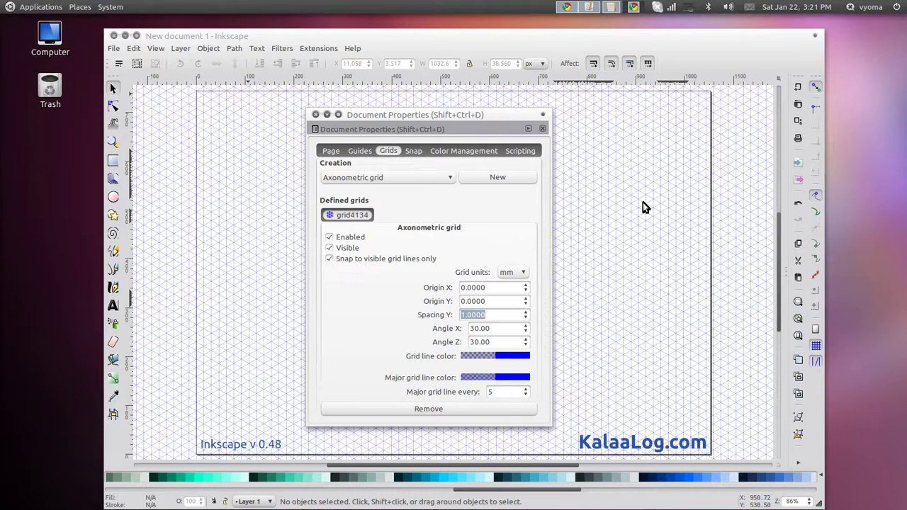
text(5)
click(498, 328)
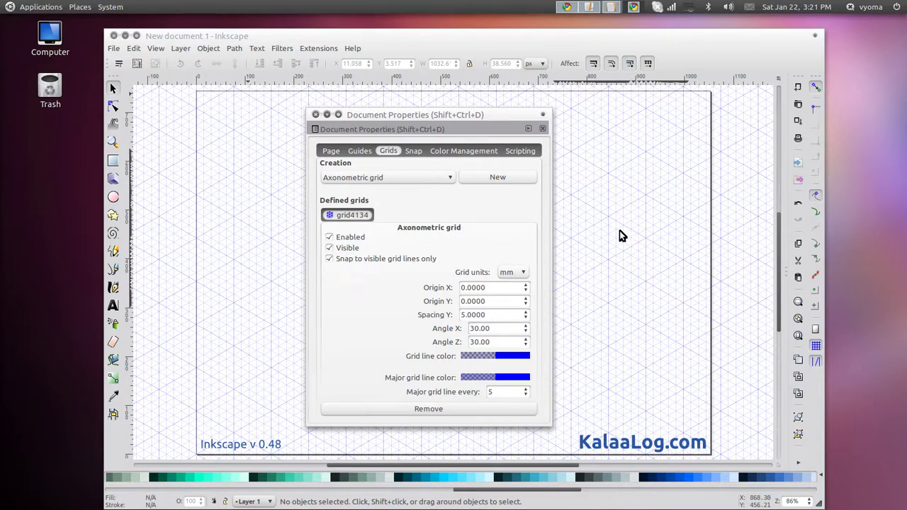
click(316, 115)
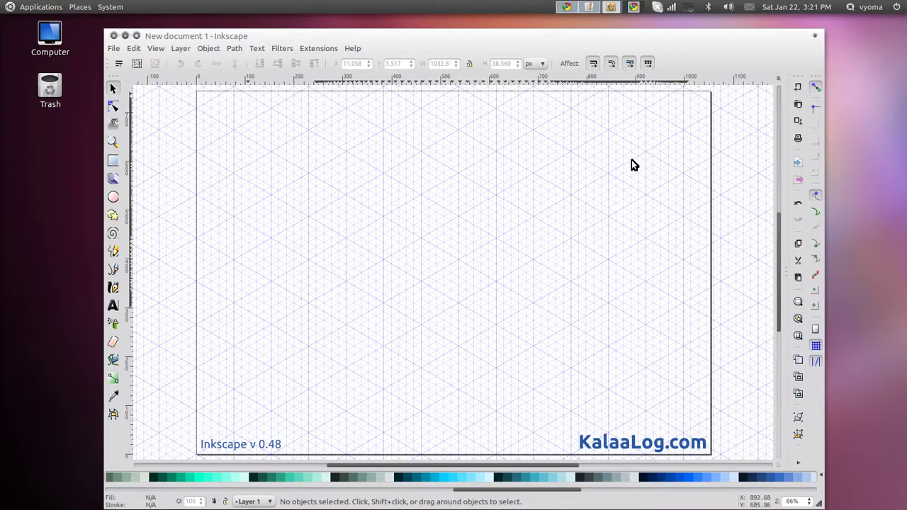
Step: Turn on snapping to grids from the snap bar
click(816, 347)
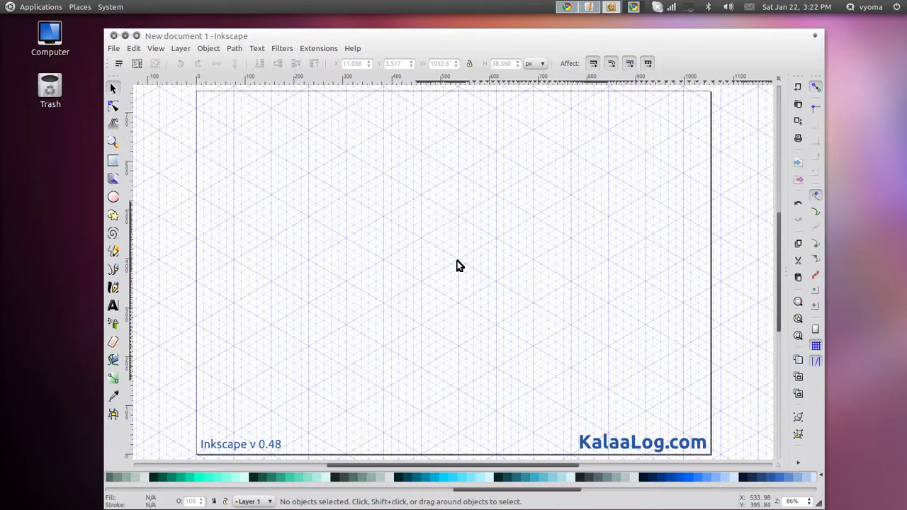
Step: Draw a closed hexagon along the isometric grid with the straight-segment pen tool
click(114, 270)
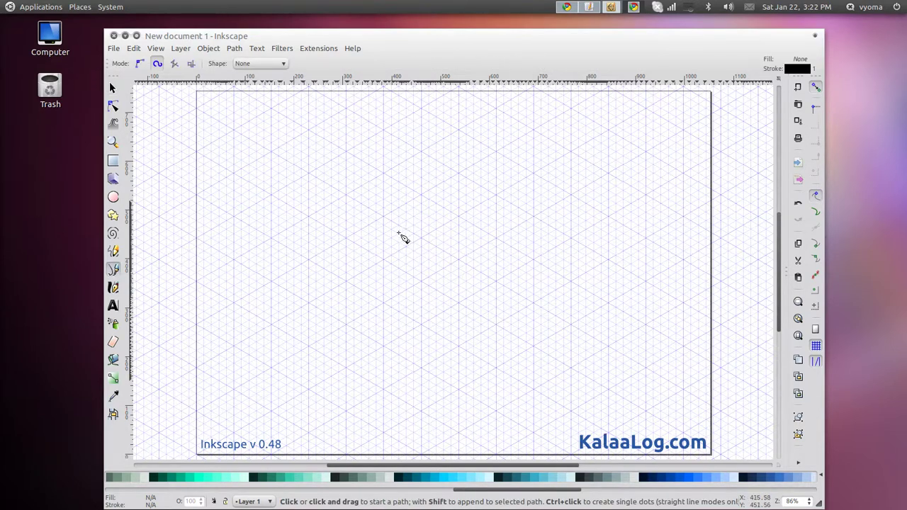
click(383, 216)
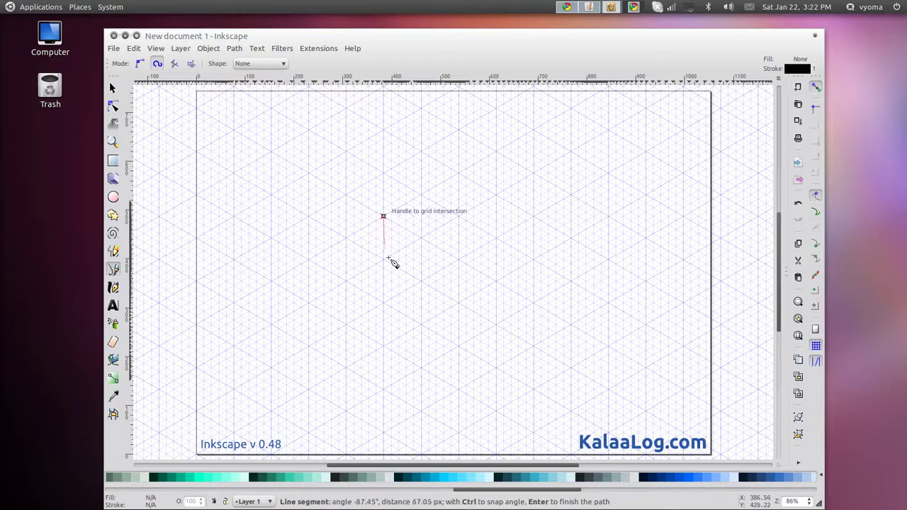
click(383, 303)
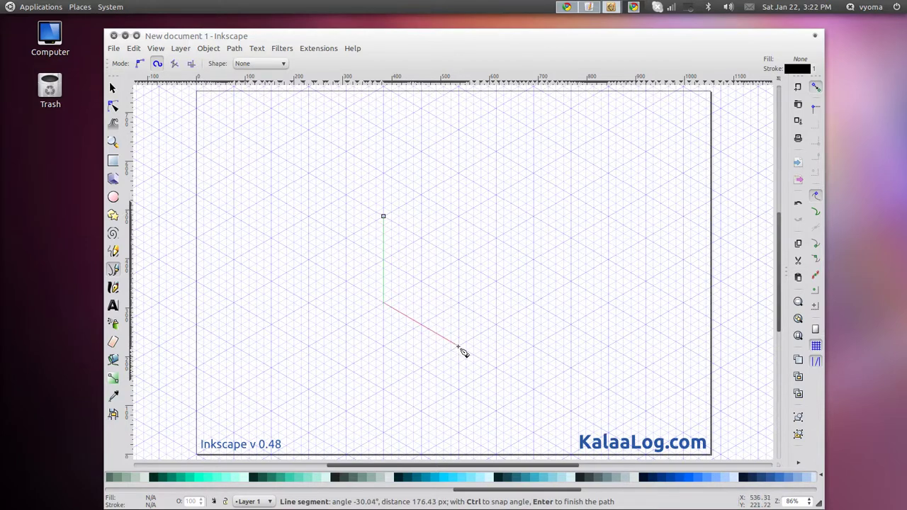
click(458, 346)
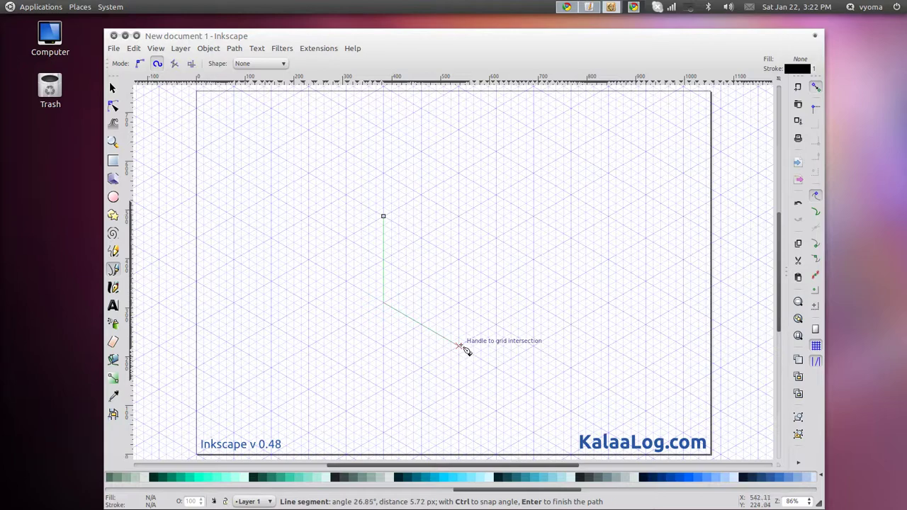
click(533, 303)
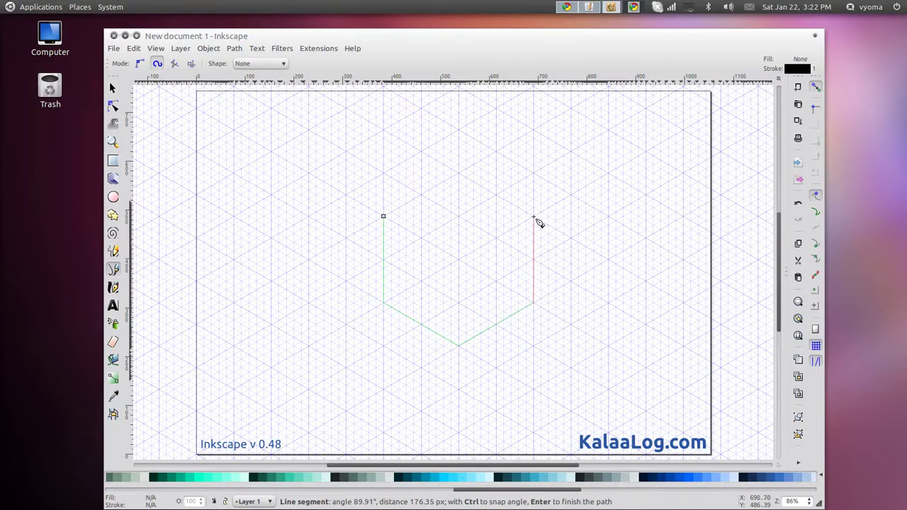
click(533, 216)
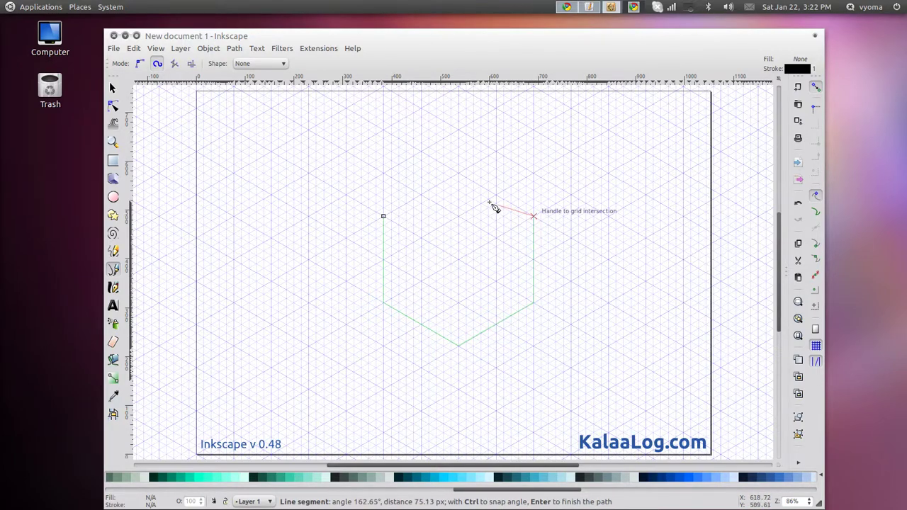
click(458, 173)
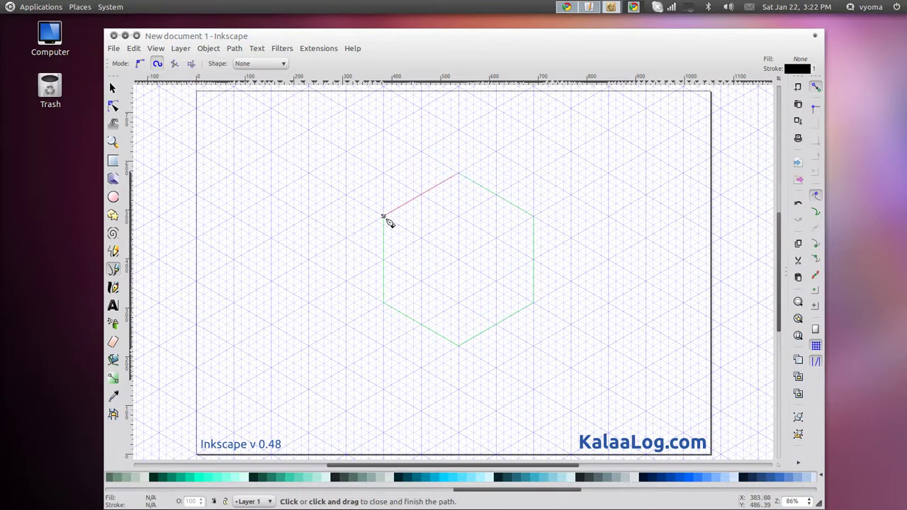
click(384, 217)
Step: Fill the hexagon with blue 3771c8ff and remove its outline stroke
click(113, 88)
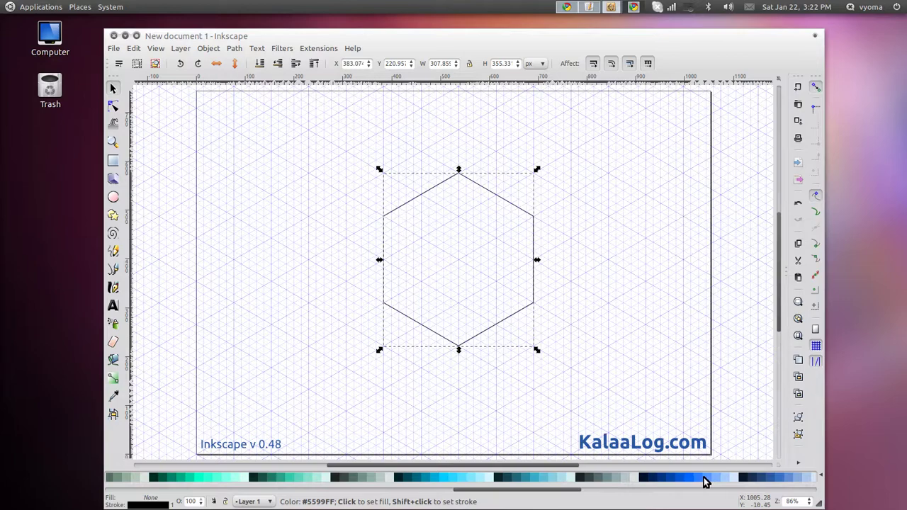
click(782, 481)
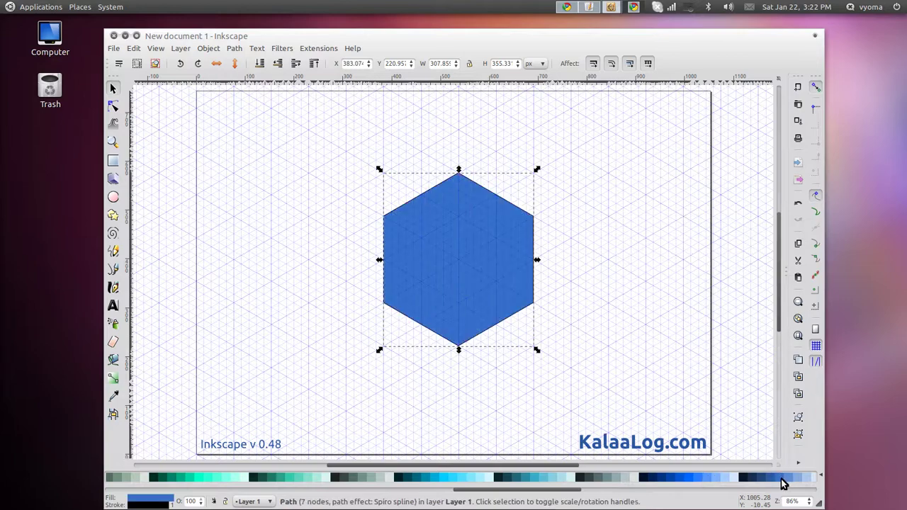
right_click(493, 259)
key(Escape)
key(ctrl+shift+f)
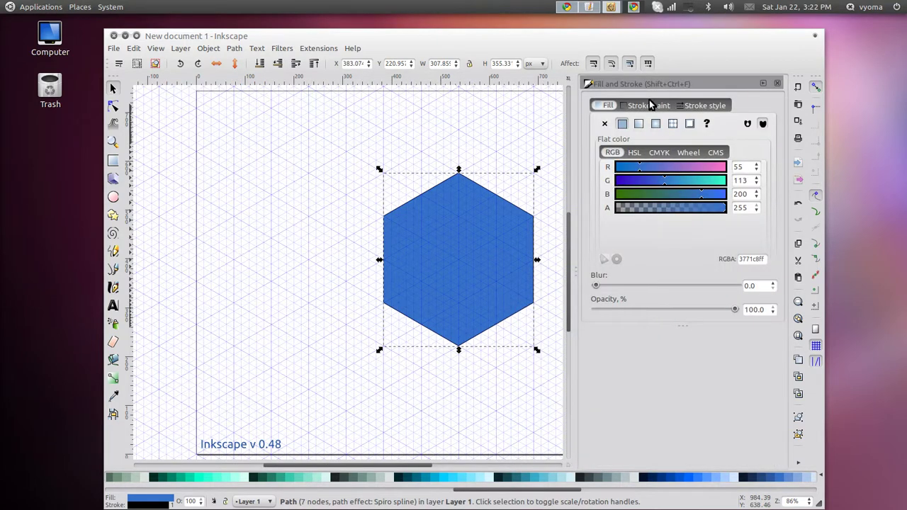
click(649, 105)
click(606, 124)
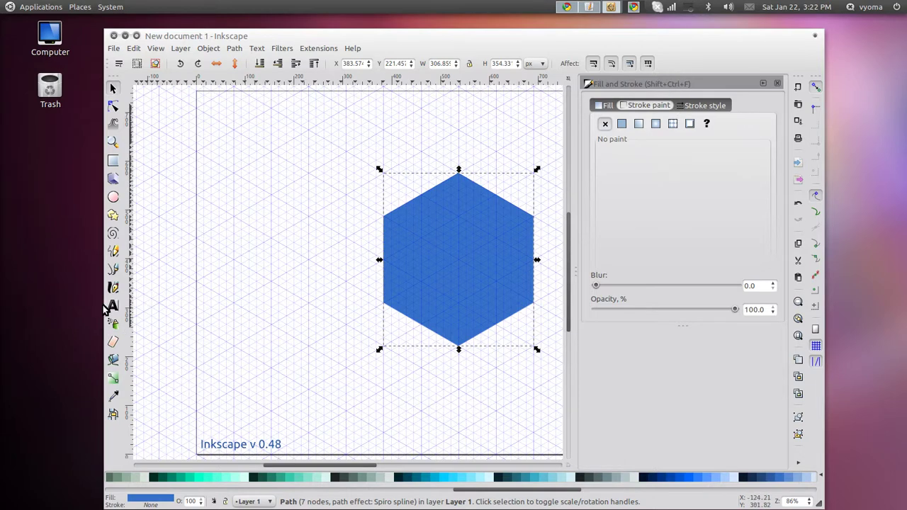
Step: Draw an inner-edge path from the hexagon's left corner to the right corner, the centre and the bottom corner
click(113, 268)
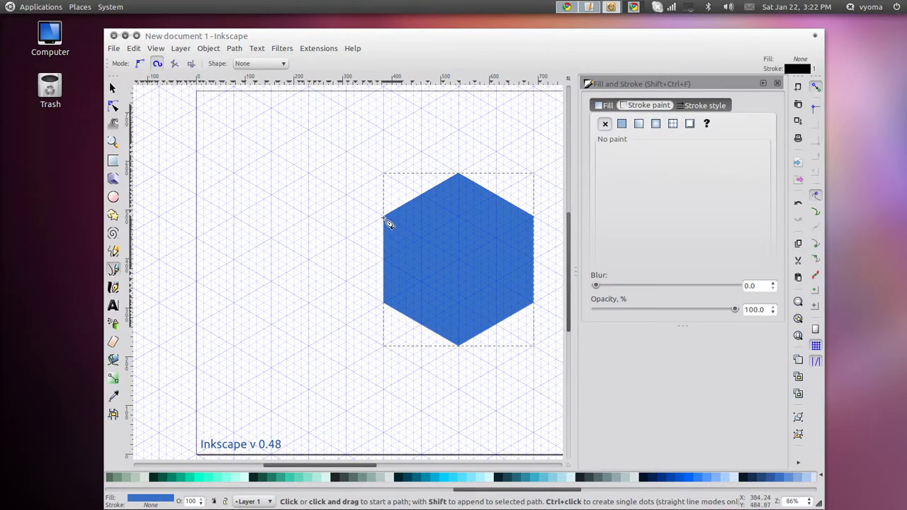
click(383, 216)
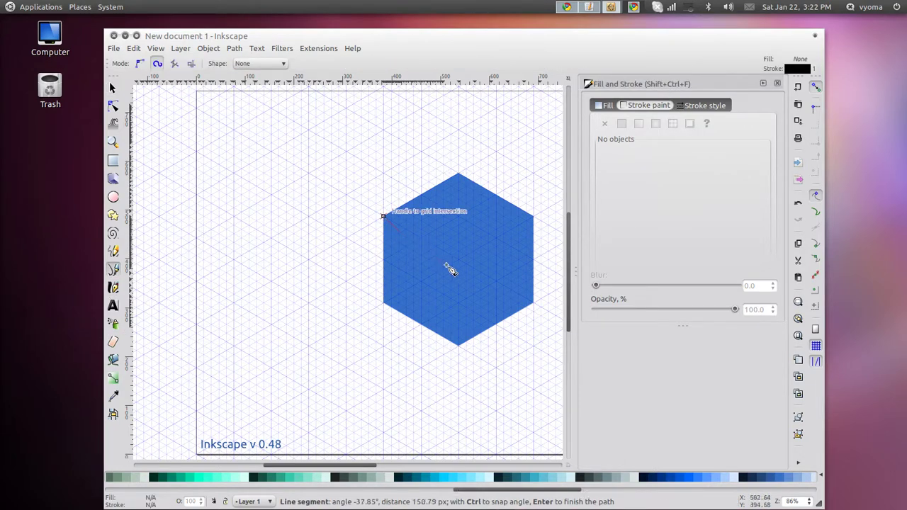
click(534, 217)
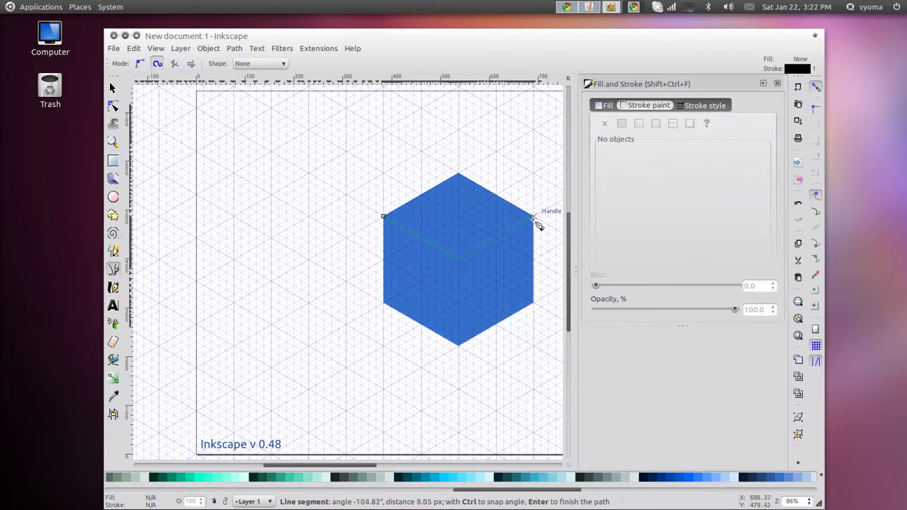
click(459, 261)
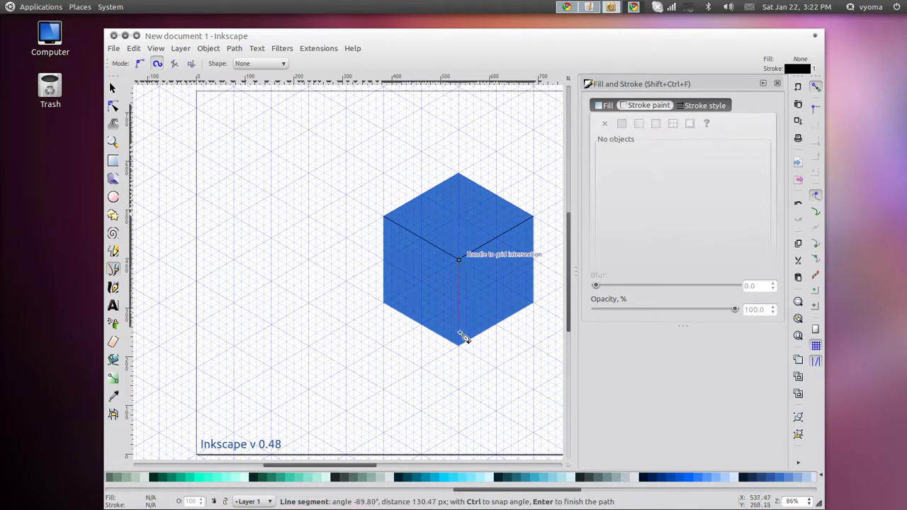
click(460, 344)
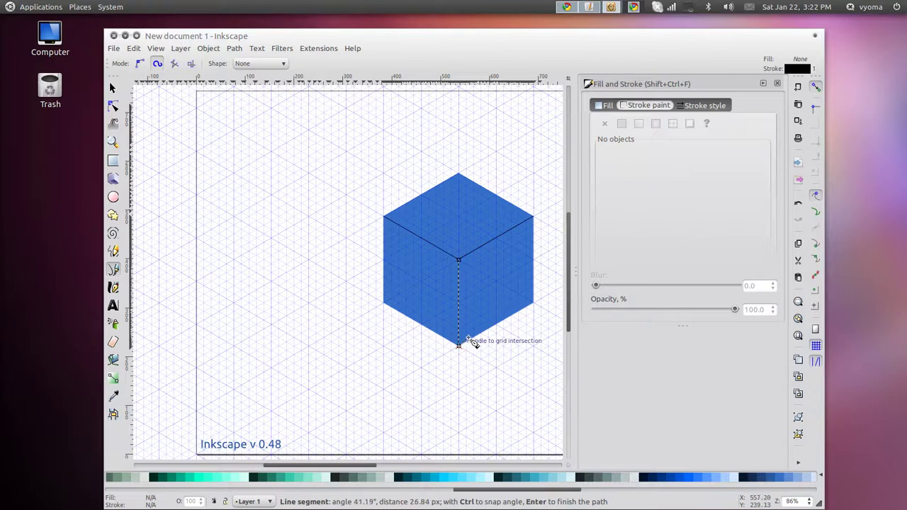
key(Return)
Step: Make the inner edge lines 4 px wide and pale blue #D5E5FF, then reselect the hexagon
click(112, 88)
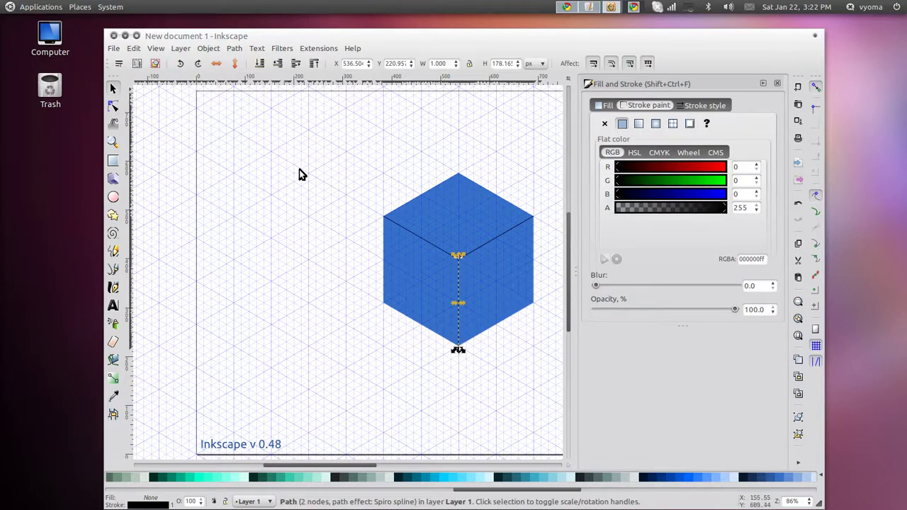
shift+click(495, 240)
click(700, 106)
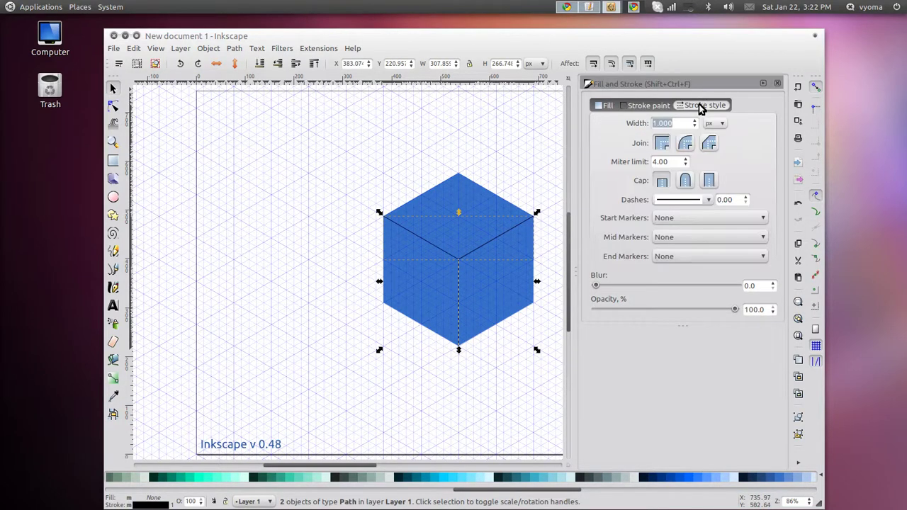
triple_click(657, 123)
text(4)
key(Return)
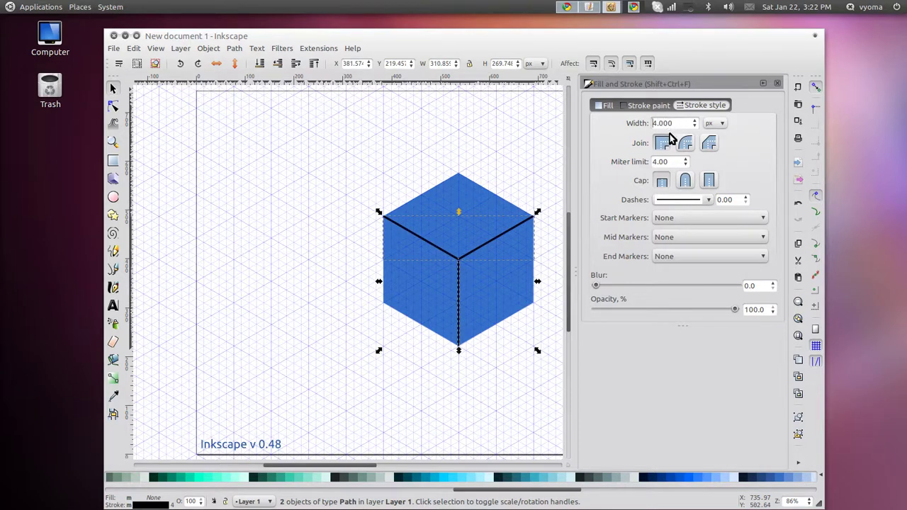
click(777, 85)
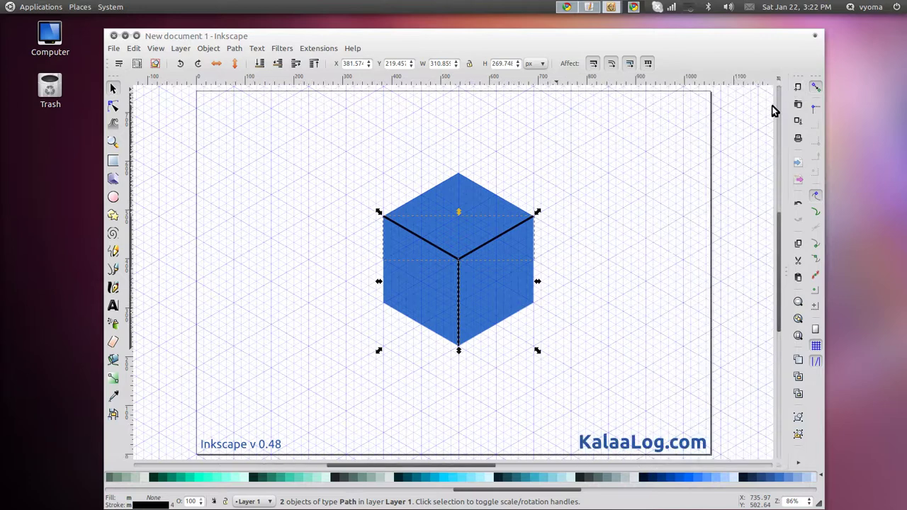
shift+click(736, 480)
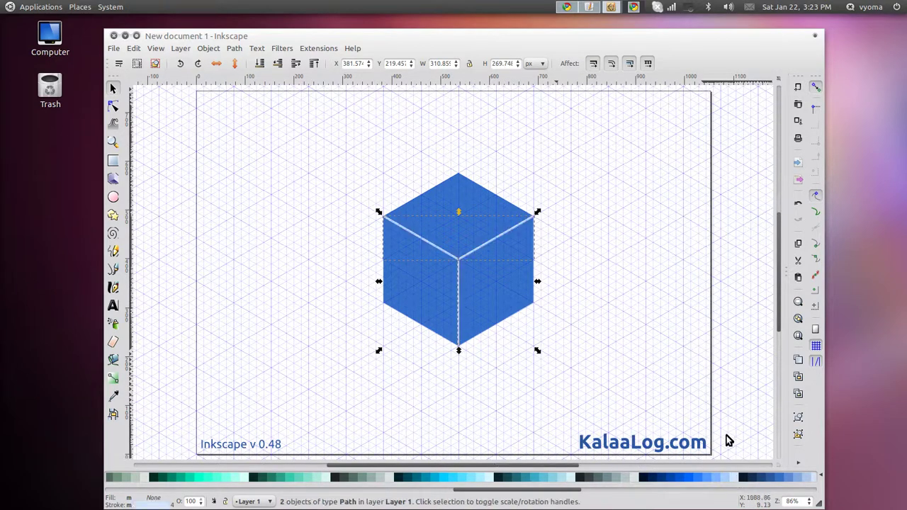
click(637, 339)
click(500, 323)
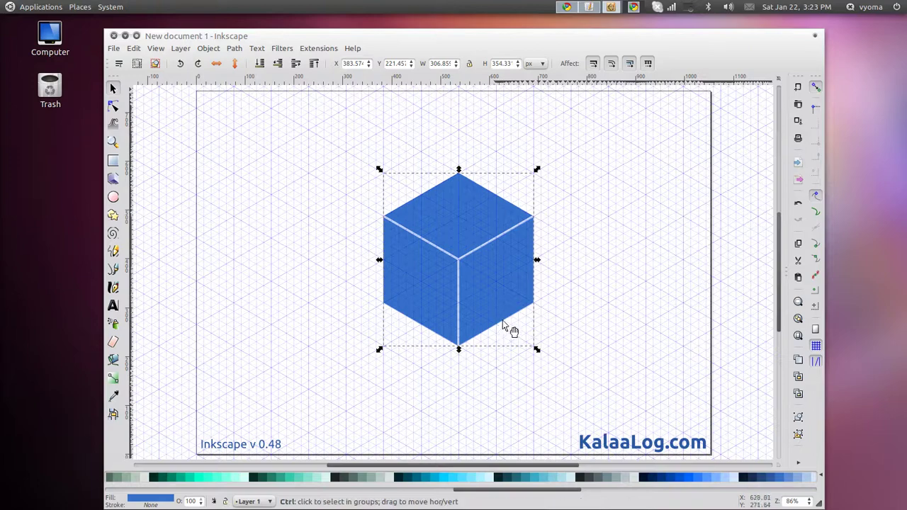
Step: Duplicate the hexagon and give the copy no fill and a 4 px flat black stroke
key(Home)
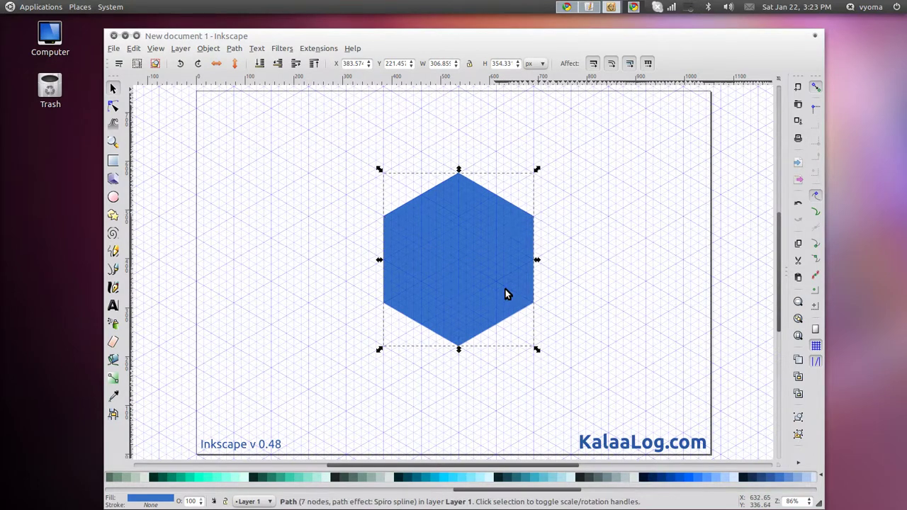
right_click(494, 257)
click(524, 366)
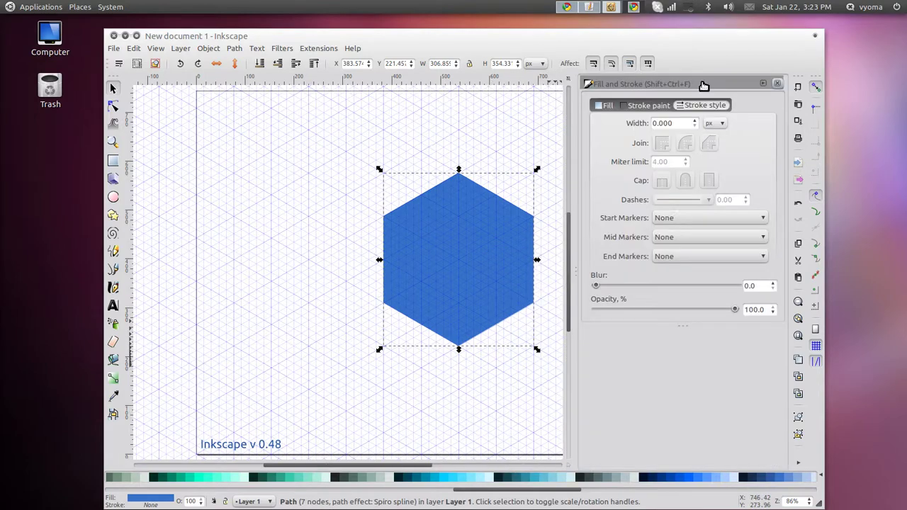
click(611, 105)
click(605, 124)
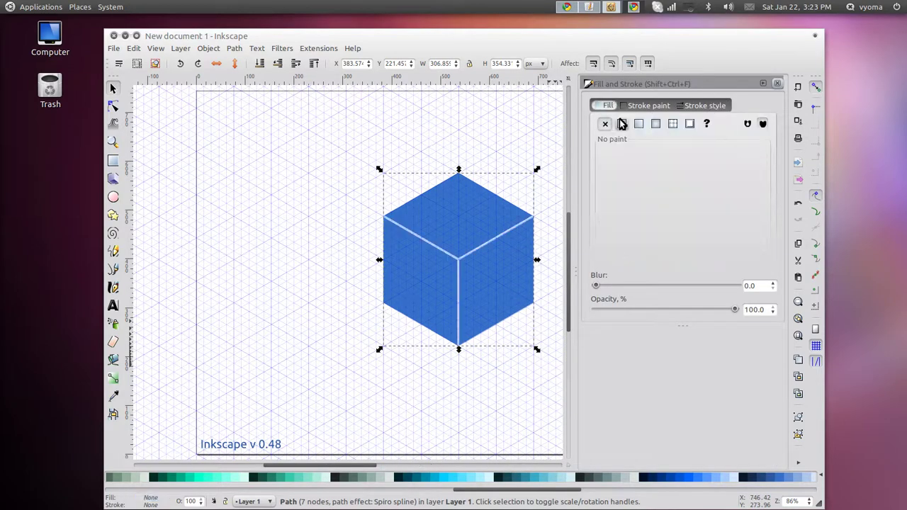
click(646, 108)
click(622, 124)
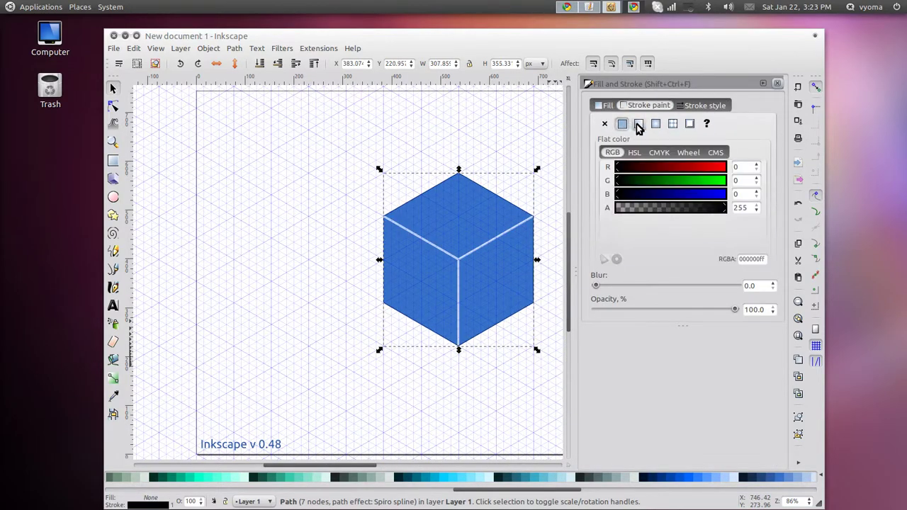
click(705, 107)
text(4)
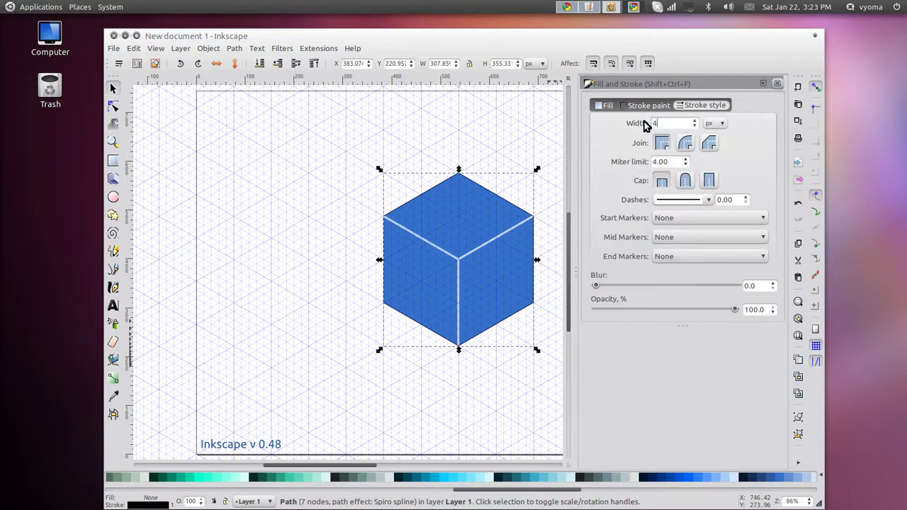
key(Return)
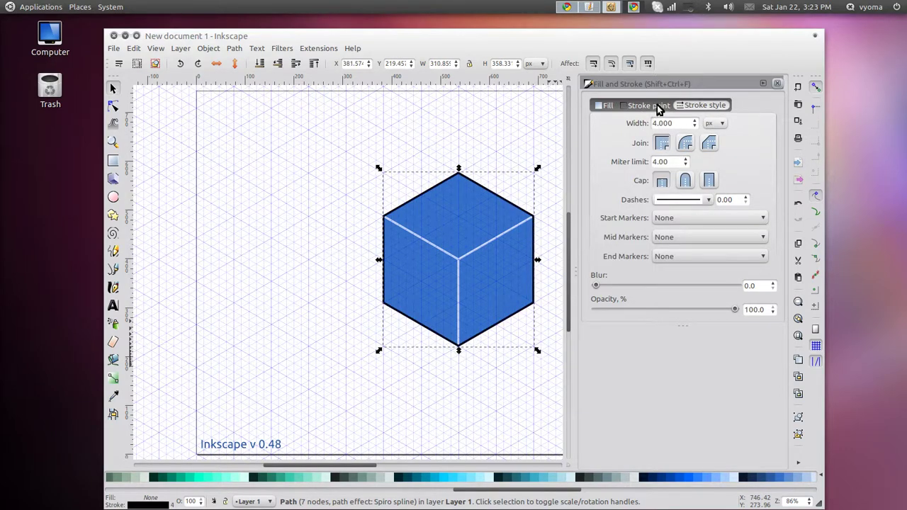
click(777, 83)
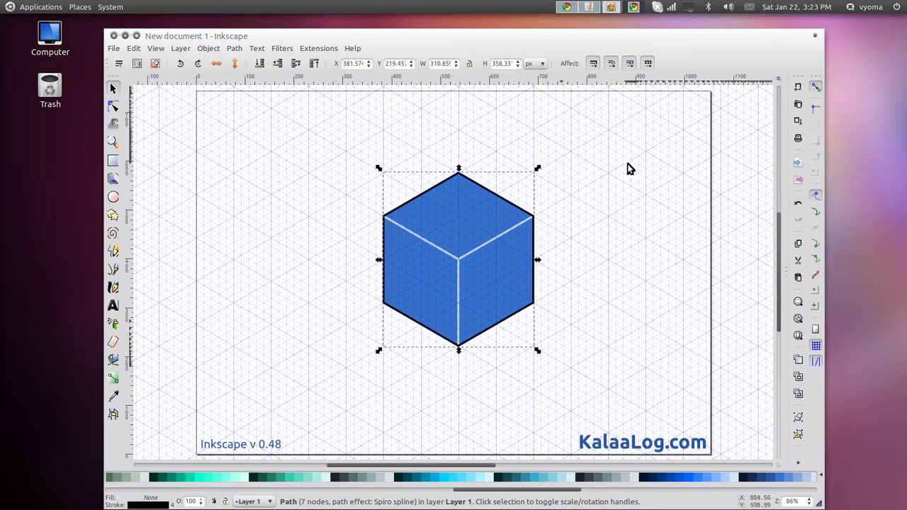
Step: Deselect the cube and turn off the grid from the View menu
click(610, 228)
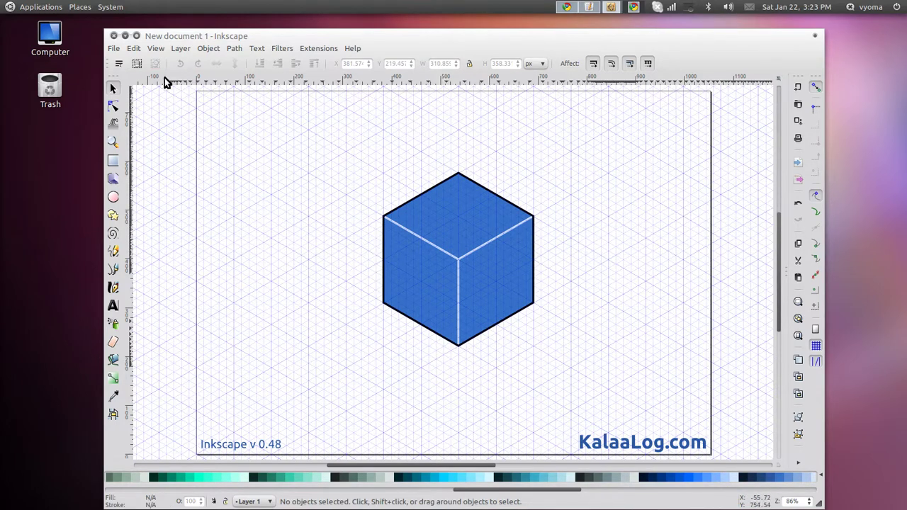
click(156, 48)
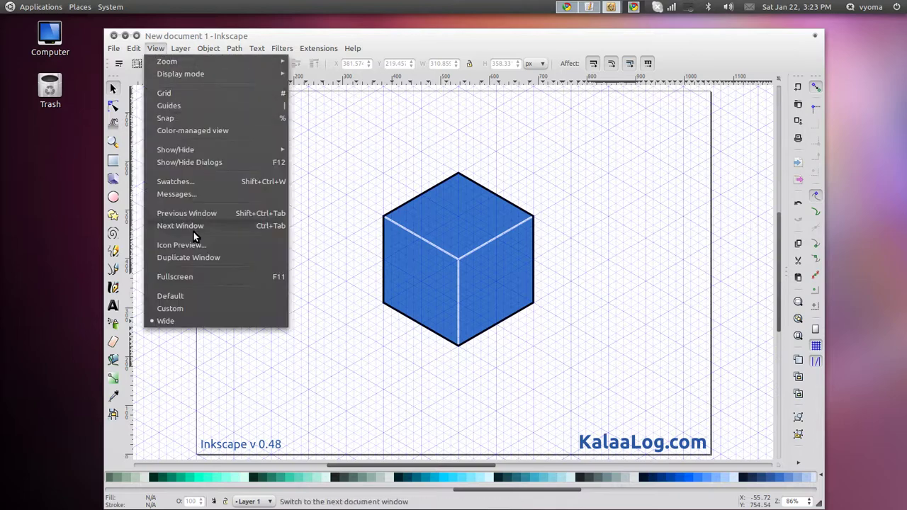
click(191, 94)
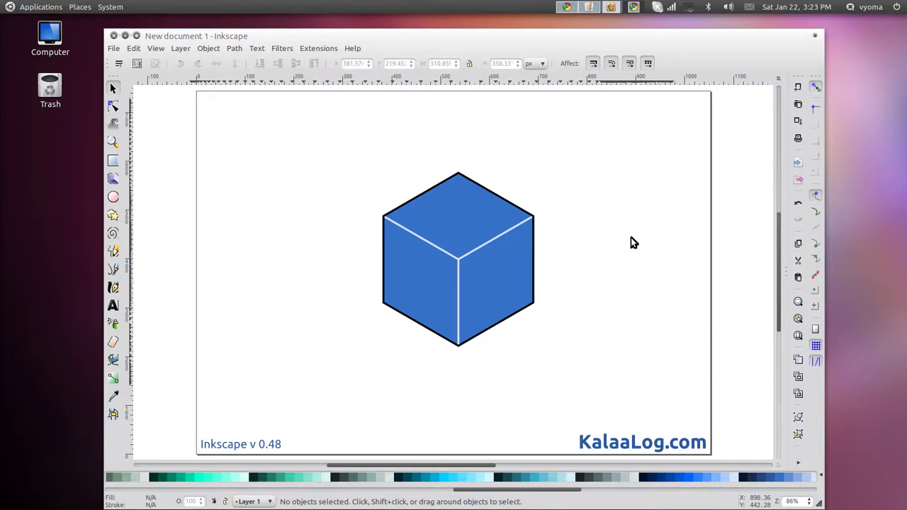
Step: Bring the Chrome tutorials page forward, scroll to its header, and select 'tutorials/' in the address bar
click(632, 8)
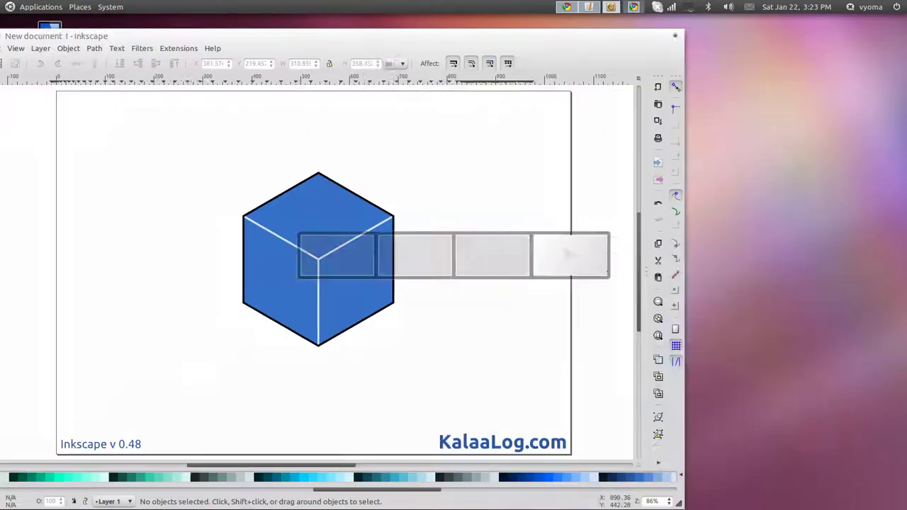
scroll(679, 109, up, 15)
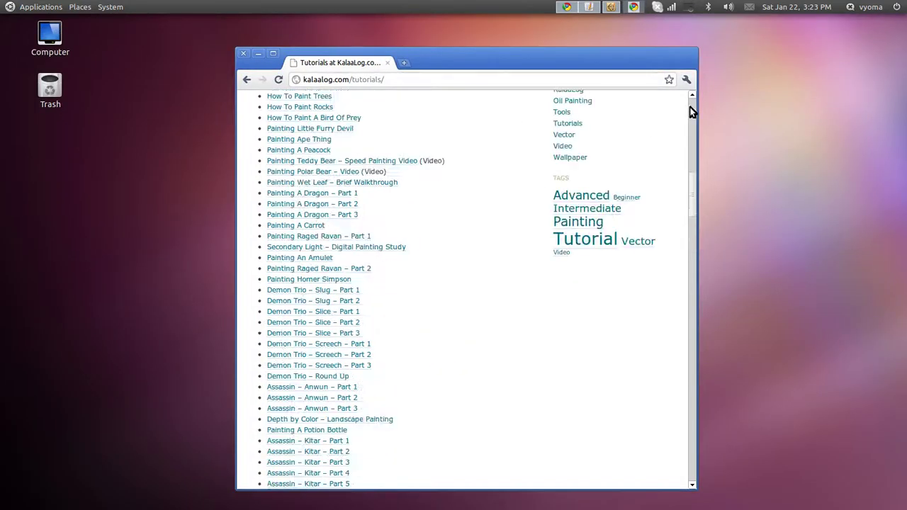
drag(354, 80, 413, 66)
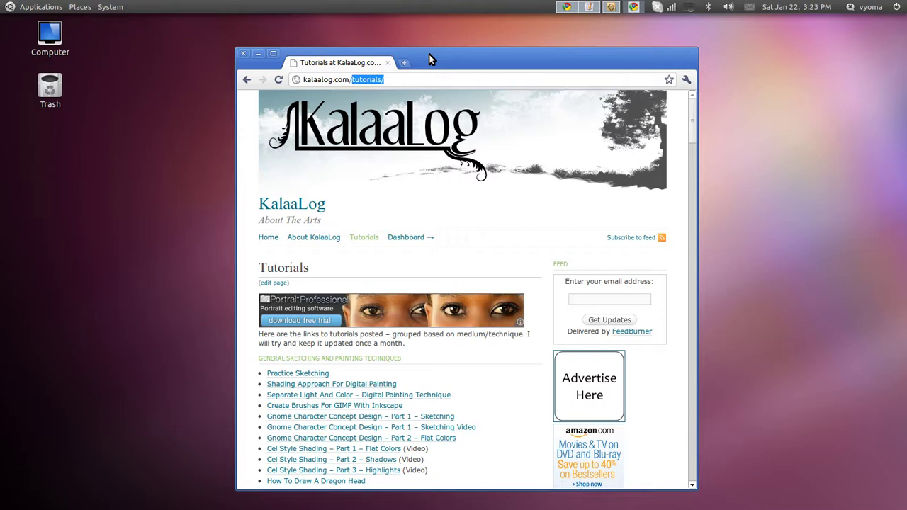